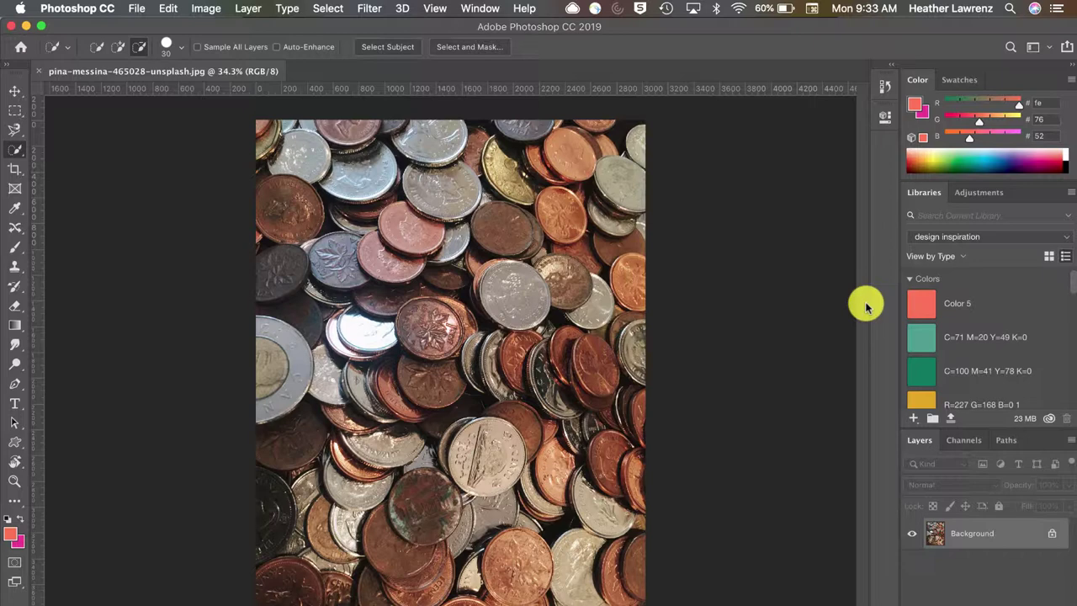
Switch the marquee tool to the Elliptical Marquee Tool
{"action": "left_click", "coordinate": [13, 113]}
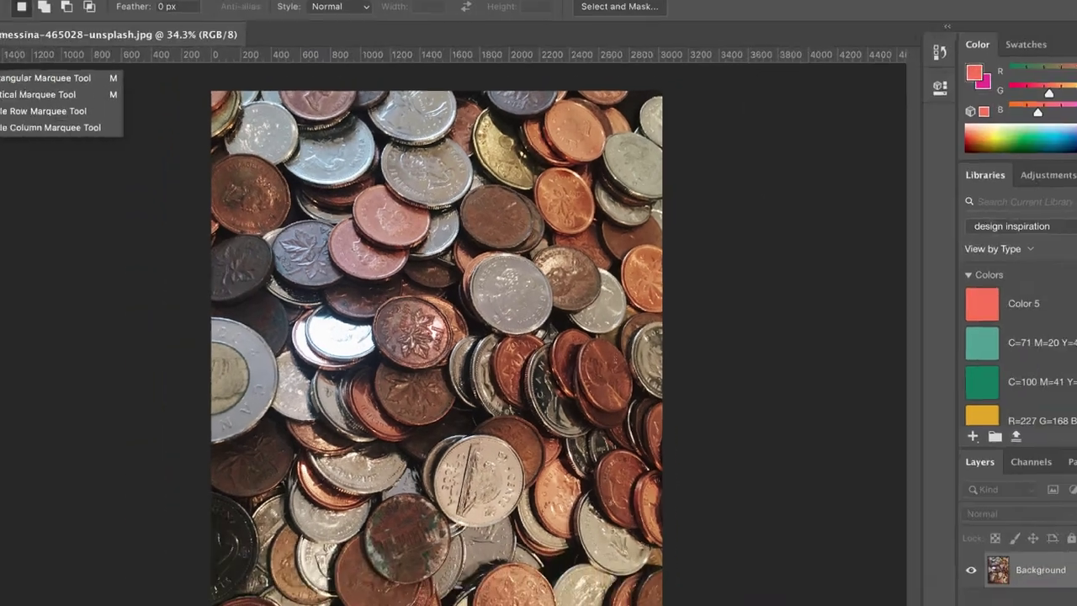
{"action": "left_click", "coordinate": [53, 120]}
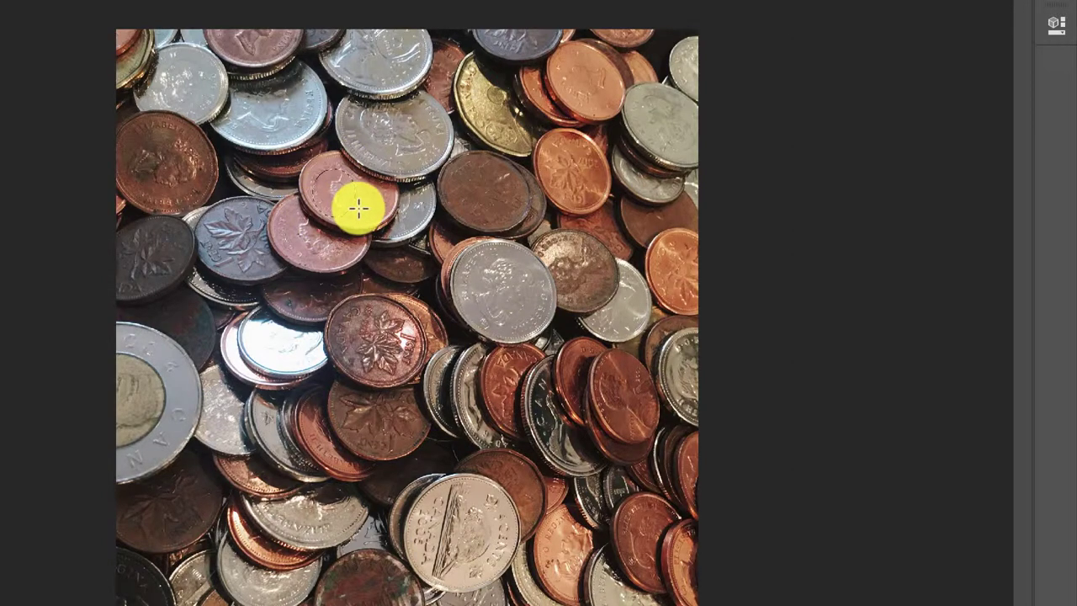
Make a one-pixel Single Column Marquee selection on the coins, then pick the Magnetic Lasso
{"action": "right_click", "coordinate": [15, 110]}
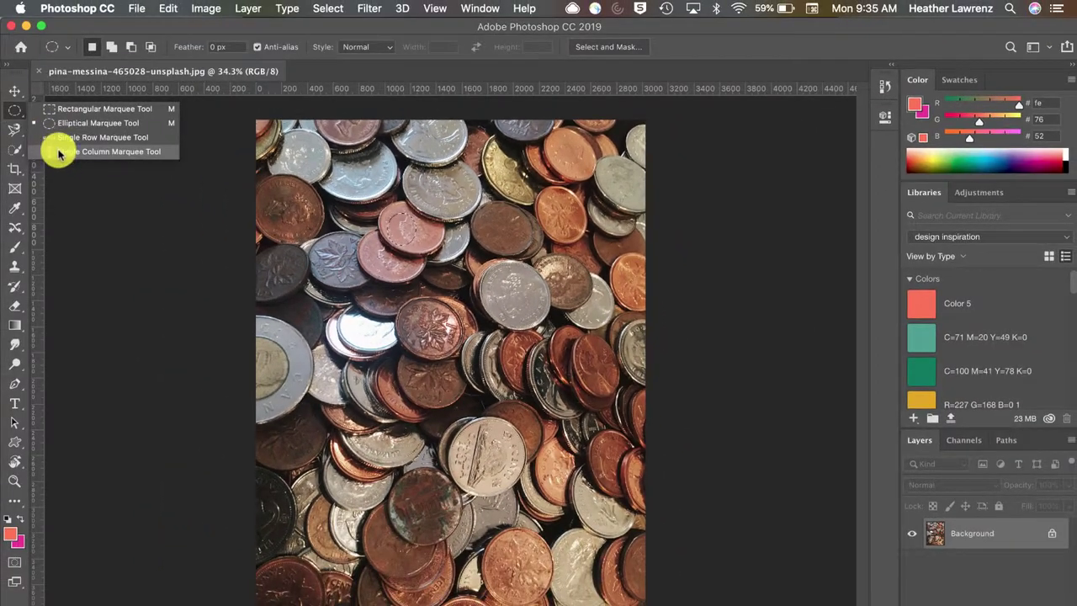
{"action": "left_click", "coordinate": [59, 153]}
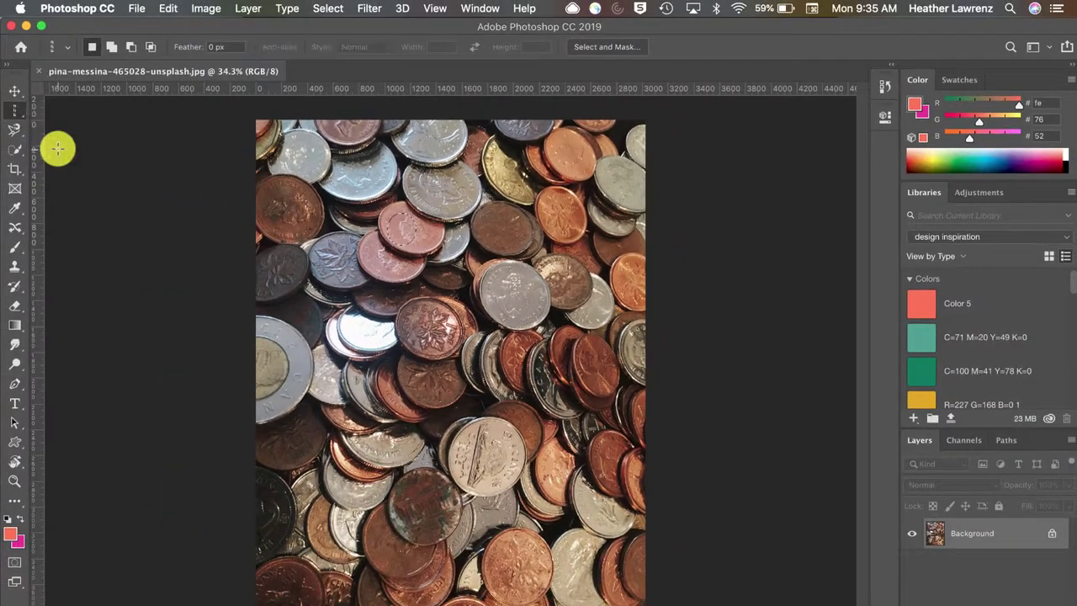
{"action": "left_click_drag", "start_coordinate": [291, 139], "coordinate": [324, 158]}
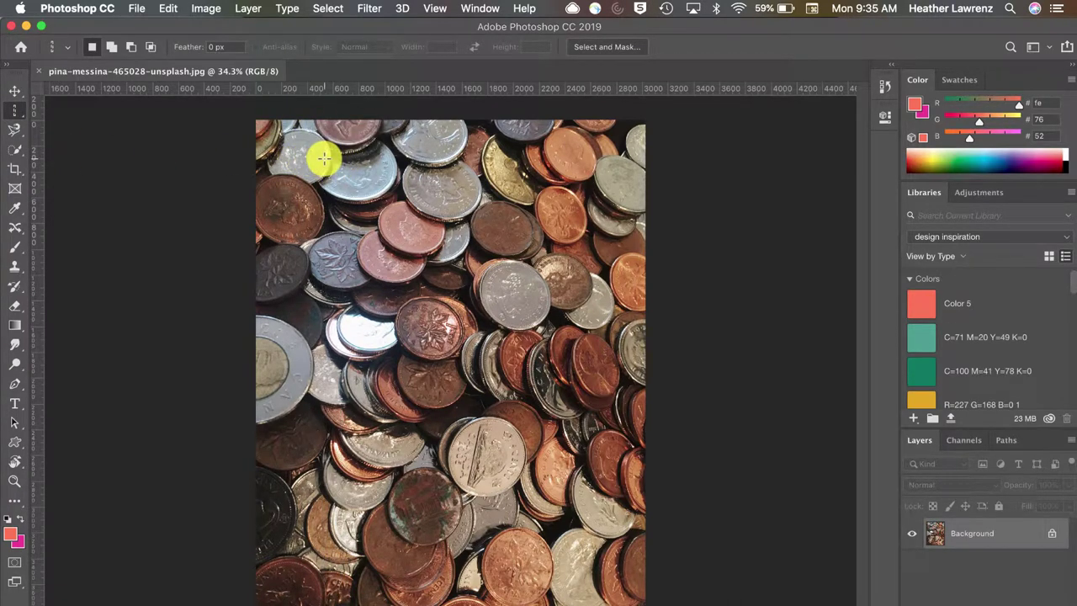
{"action": "left_click", "coordinate": [16, 131]}
Draw a freehand Lasso selection around a coin
{"action": "left_click", "coordinate": [16, 131]}
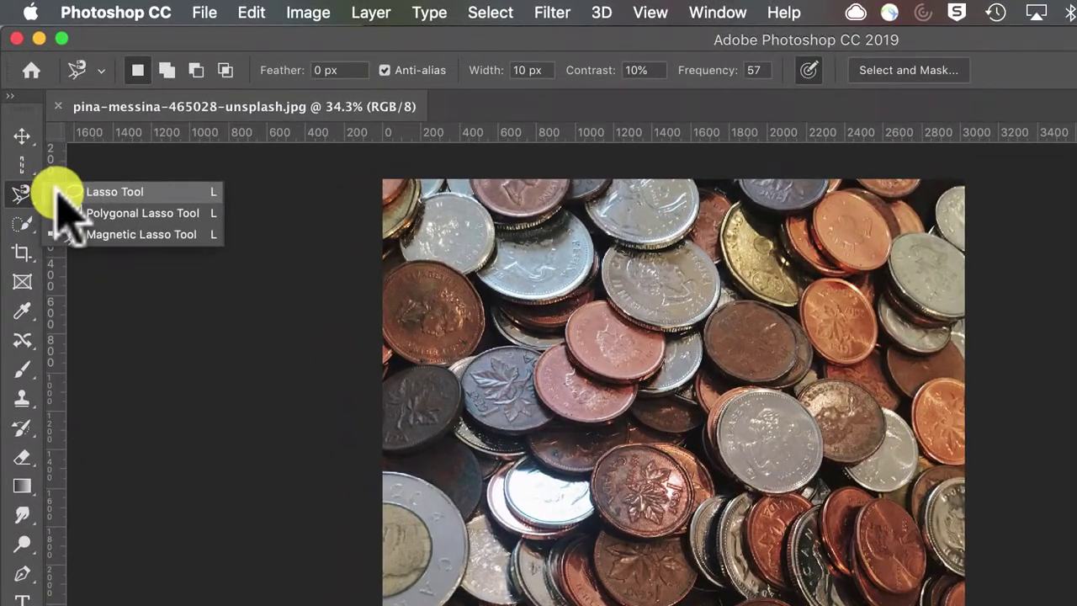
{"action": "left_click", "coordinate": [59, 193]}
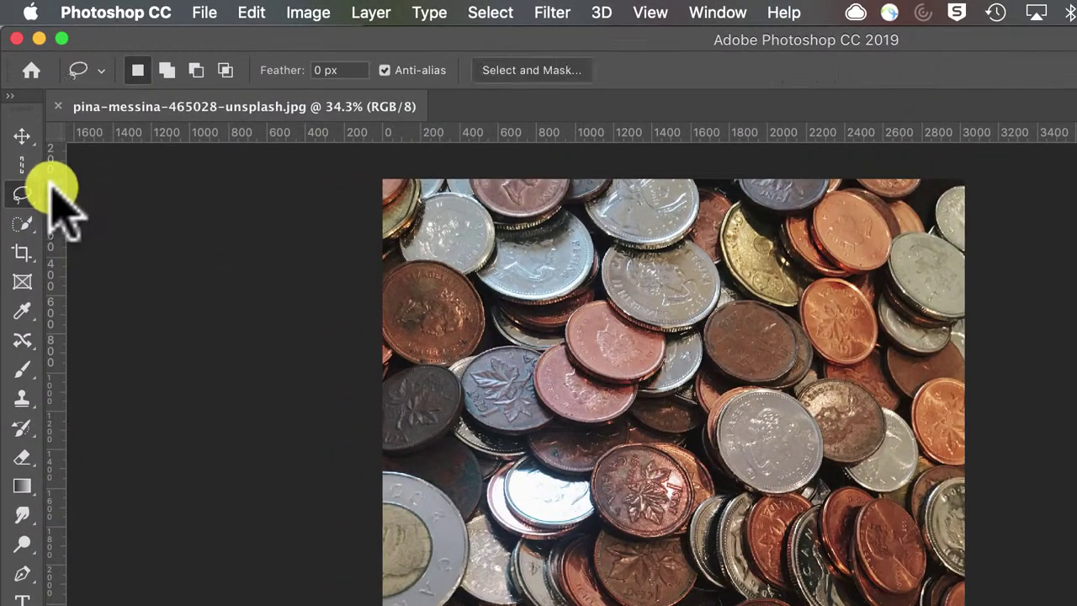
{"action": "left_click_drag", "start_coordinate": [612, 221], "coordinate": [590, 204]}
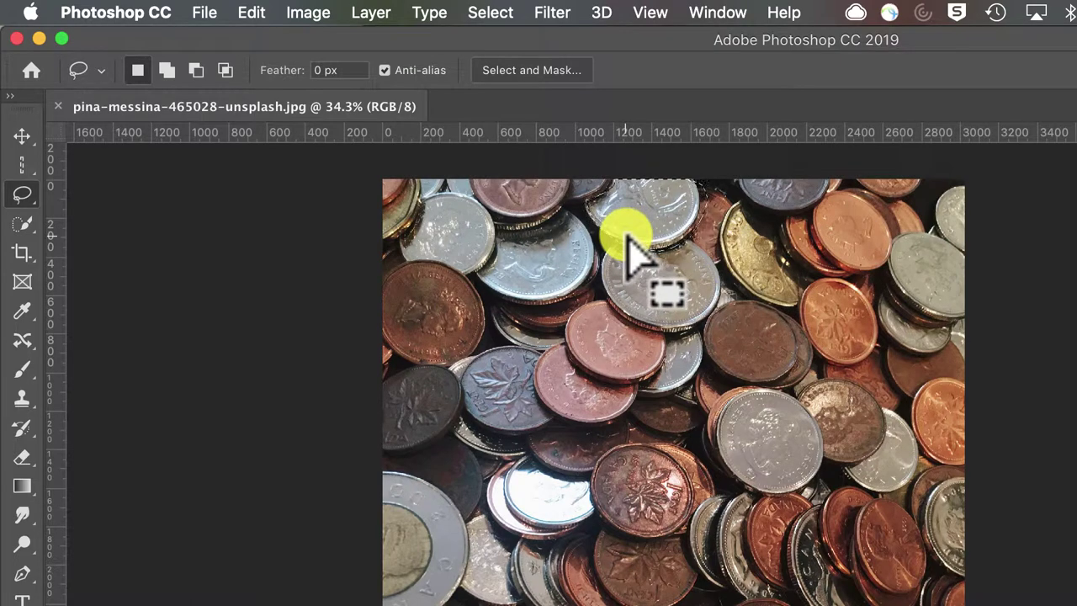
Add and subtract selection areas with Shift and Alt, deselect, and choose the Polygonal Lasso
{"action": "key", "text": "shift"}
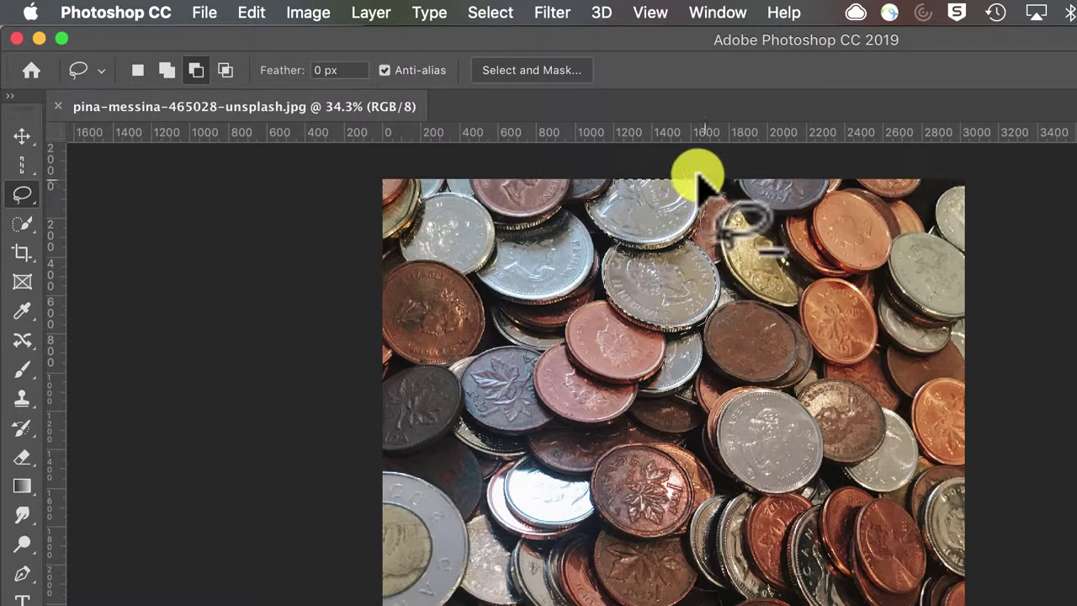
{"action": "key", "text": "alt"}
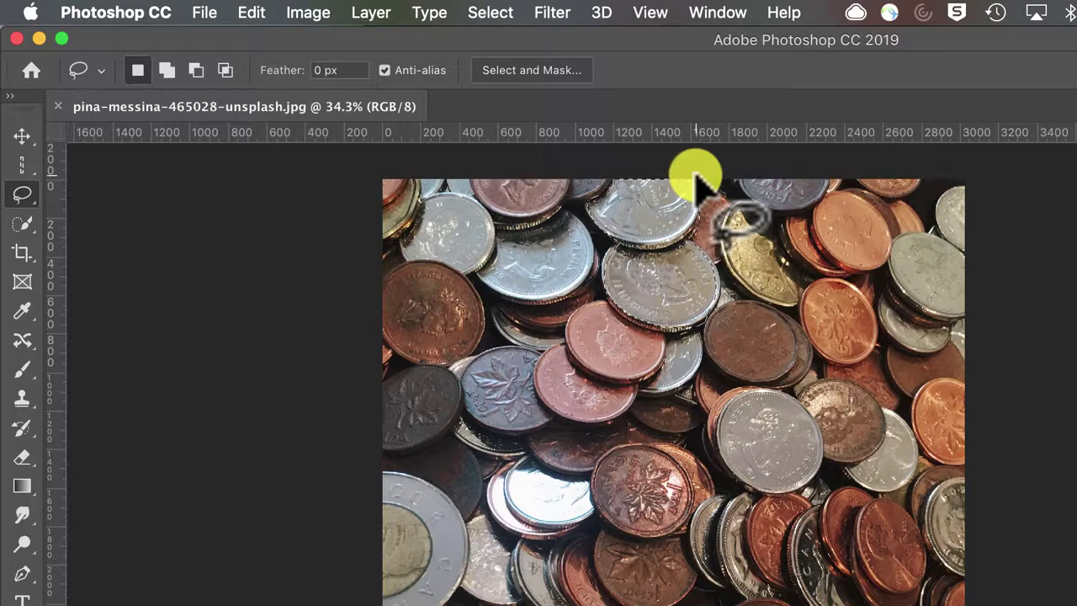
{"action": "key", "text": "super+d"}
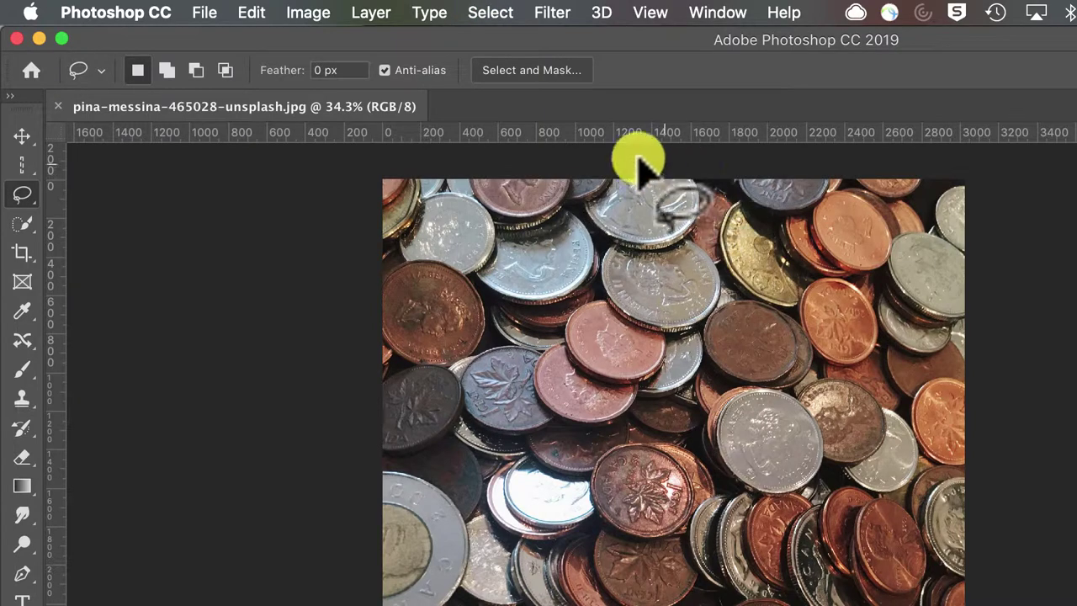
{"action": "left_click_drag", "start_coordinate": [21, 189], "coordinate": [91, 215]}
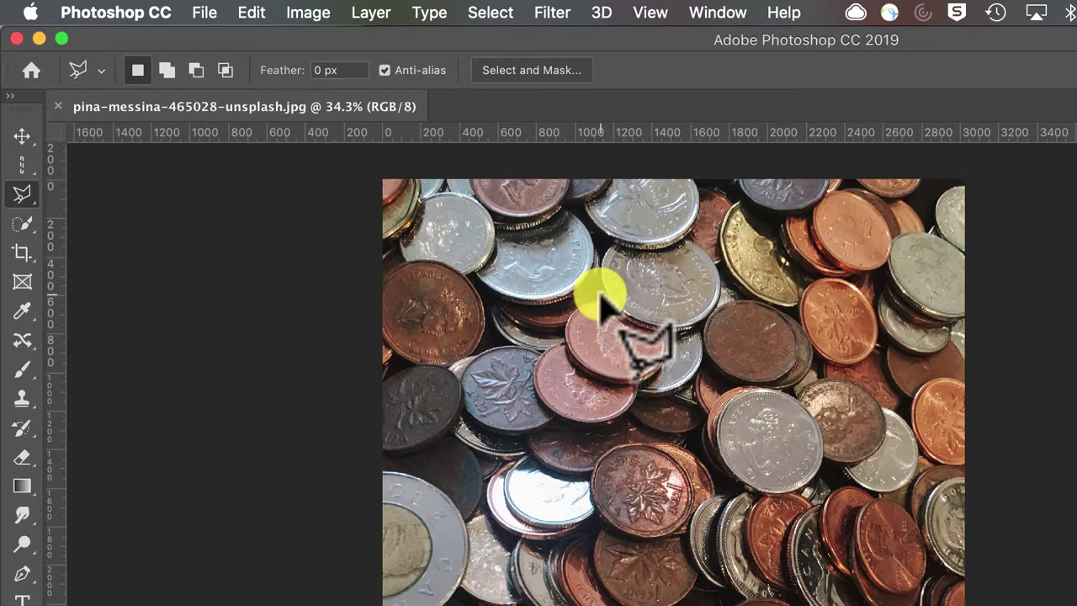
{"action": "left_click", "coordinate": [616, 246]}
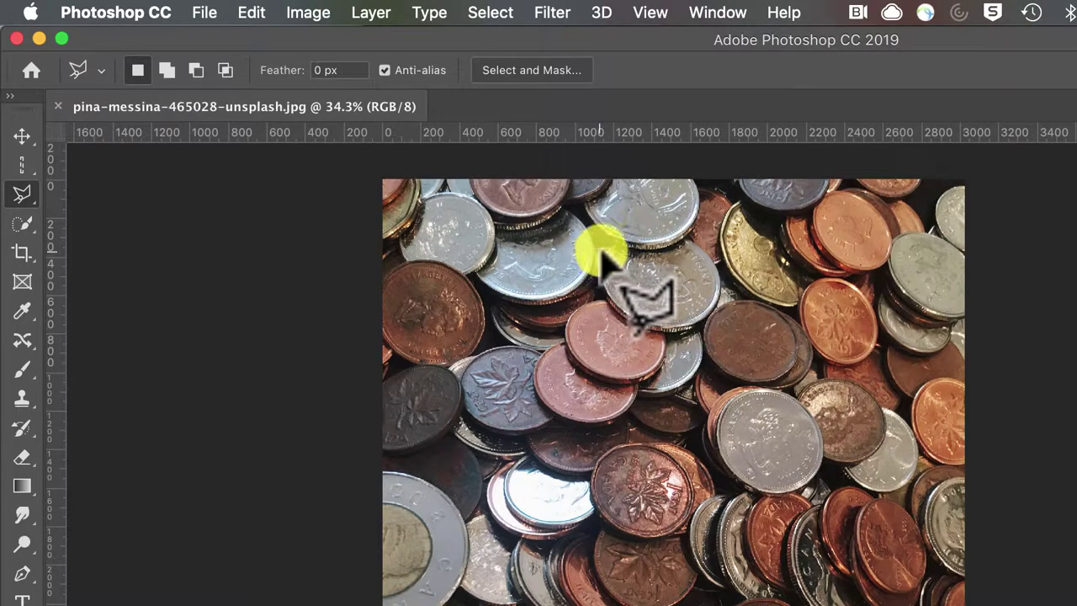
{"action": "left_click", "coordinate": [555, 269]}
{"action": "left_click", "coordinate": [584, 360]}
{"action": "left_click", "coordinate": [614, 308]}
{"action": "left_click", "coordinate": [631, 364]}
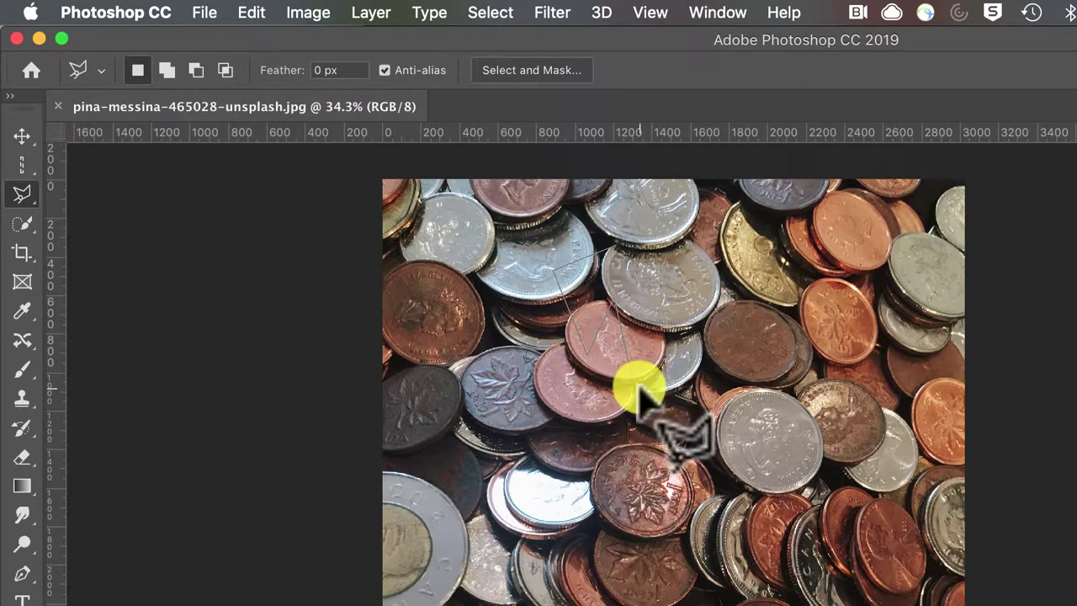
{"action": "left_click", "coordinate": [648, 394]}
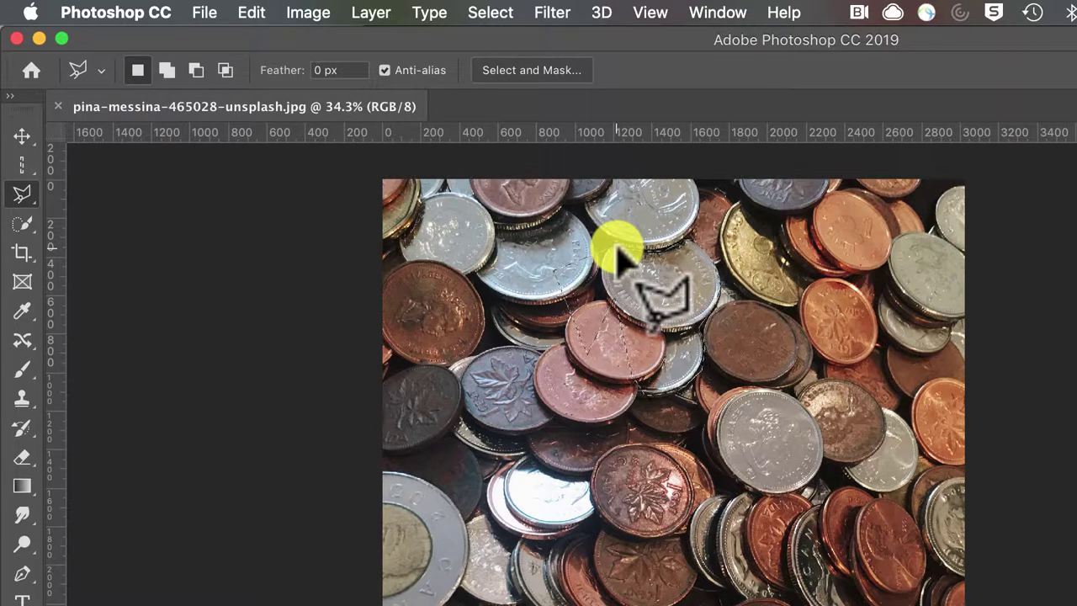
{"action": "key", "text": "Escape"}
Trace and close a Magnetic Lasso outline around the top coin's rim
{"action": "left_click", "coordinate": [20, 194]}
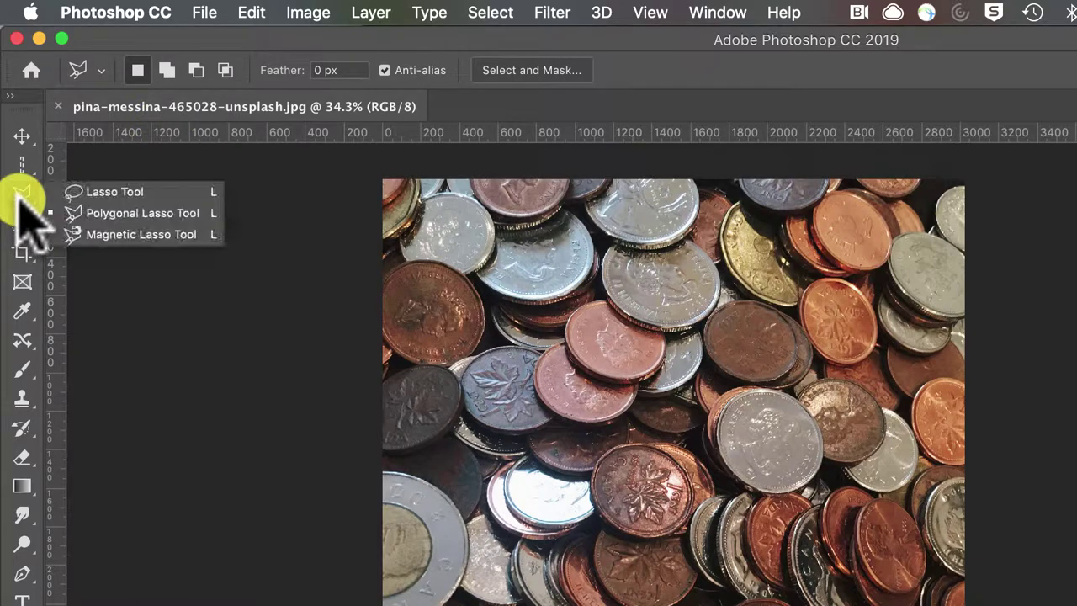
{"action": "left_click", "coordinate": [84, 237]}
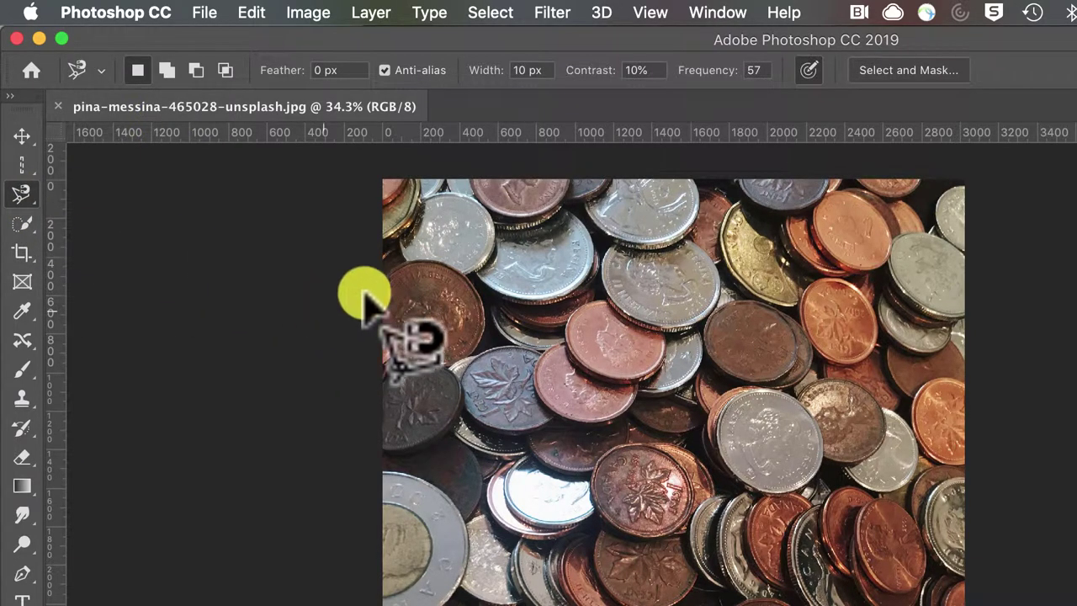
{"action": "left_click", "coordinate": [586, 204]}
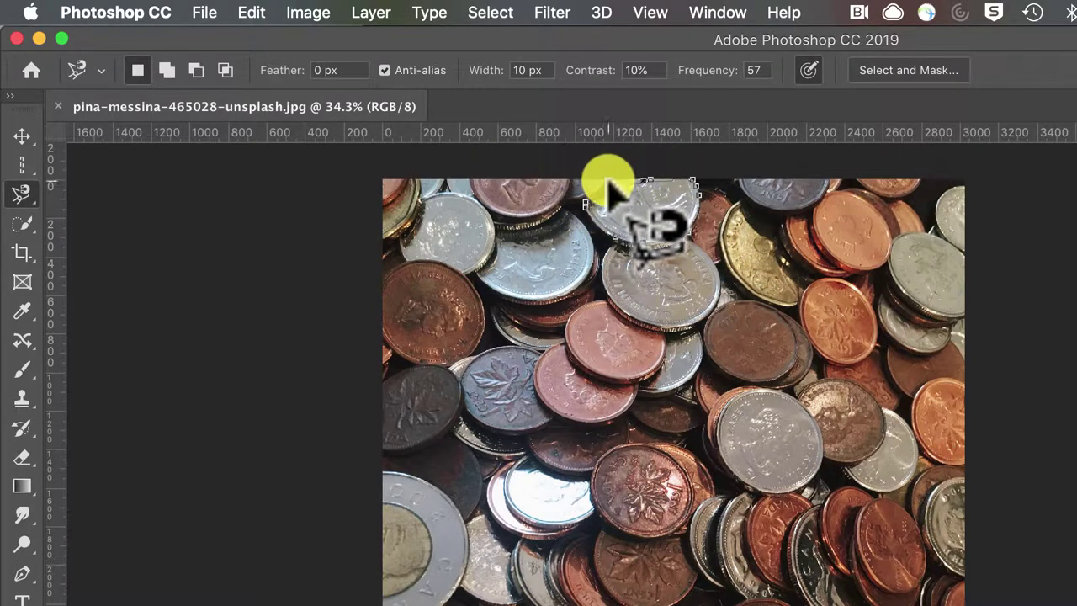
{"action": "left_click", "coordinate": [588, 210]}
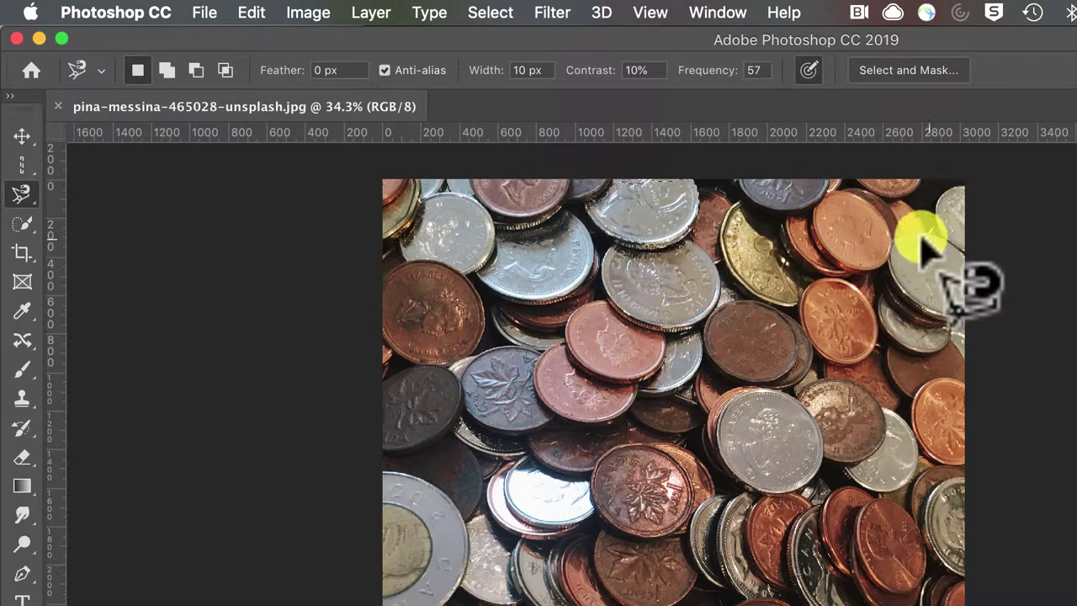
Trace the right-edge coin's rim, discard the outline, and pick Quick Selection
{"action": "left_click", "coordinate": [896, 244]}
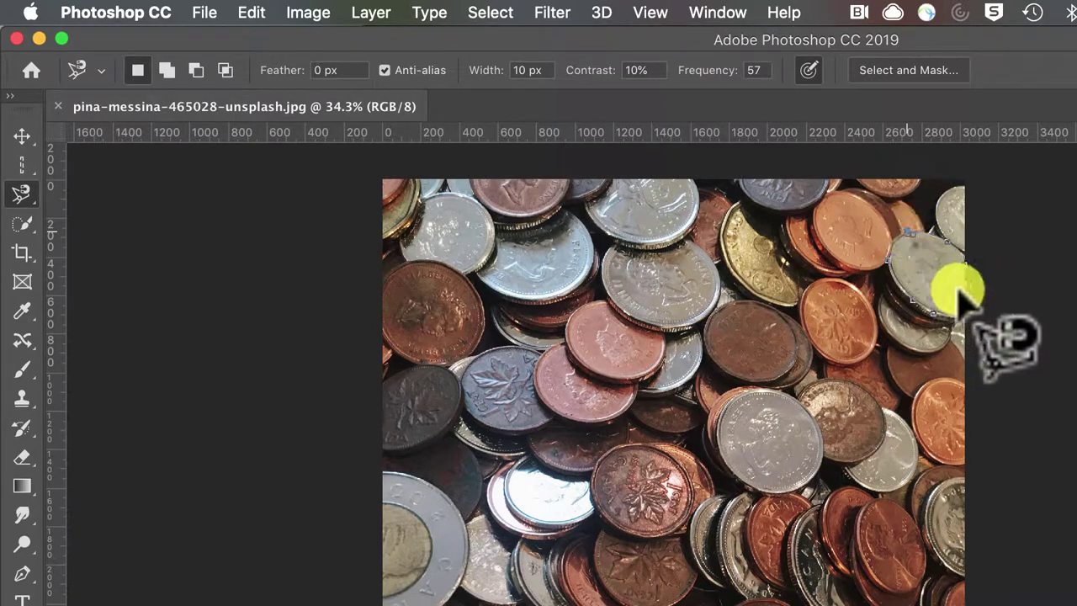
{"action": "key", "text": "BackSpace"}
{"action": "key", "text": "BackSpace"}
{"action": "key", "text": "BackSpace"}
{"action": "key", "text": "BackSpace"}
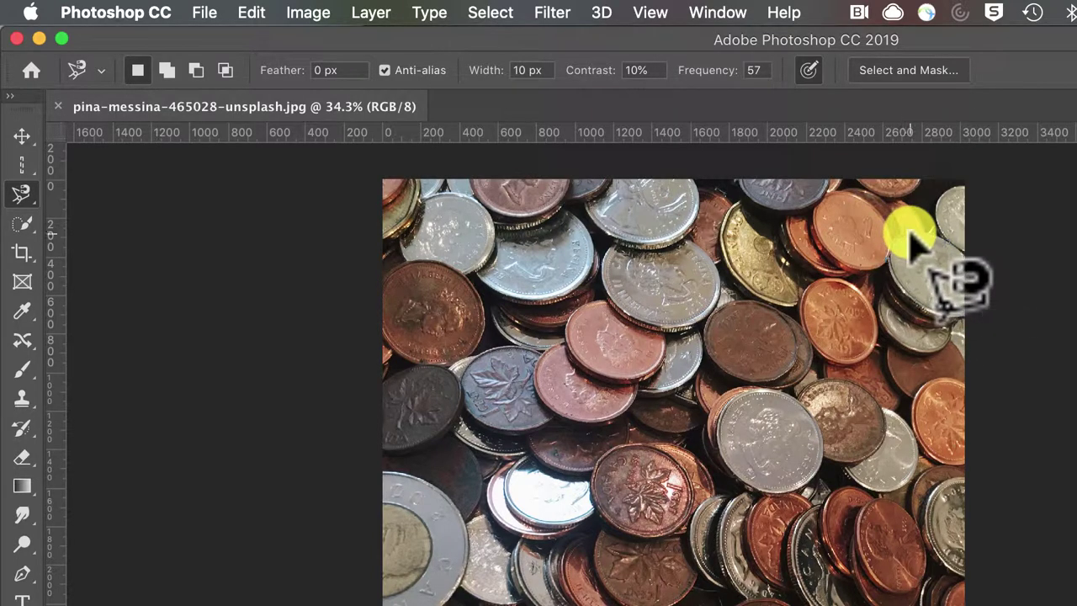
{"action": "left_click", "coordinate": [22, 223]}
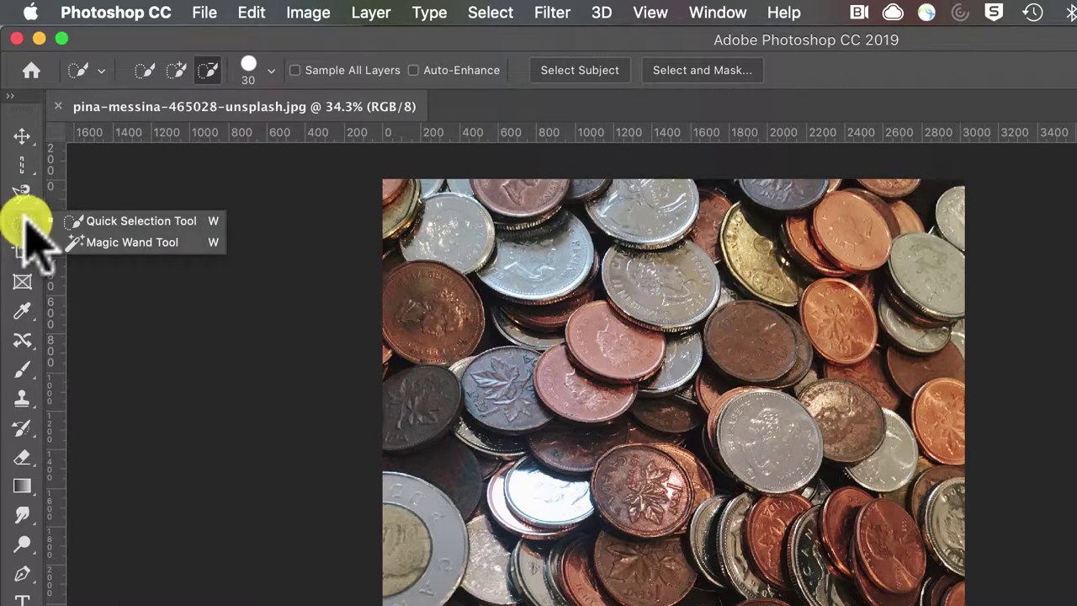
Quick-select the top coins, extend to the silver coin below, then subtract the top coin
{"action": "left_click", "coordinate": [111, 221]}
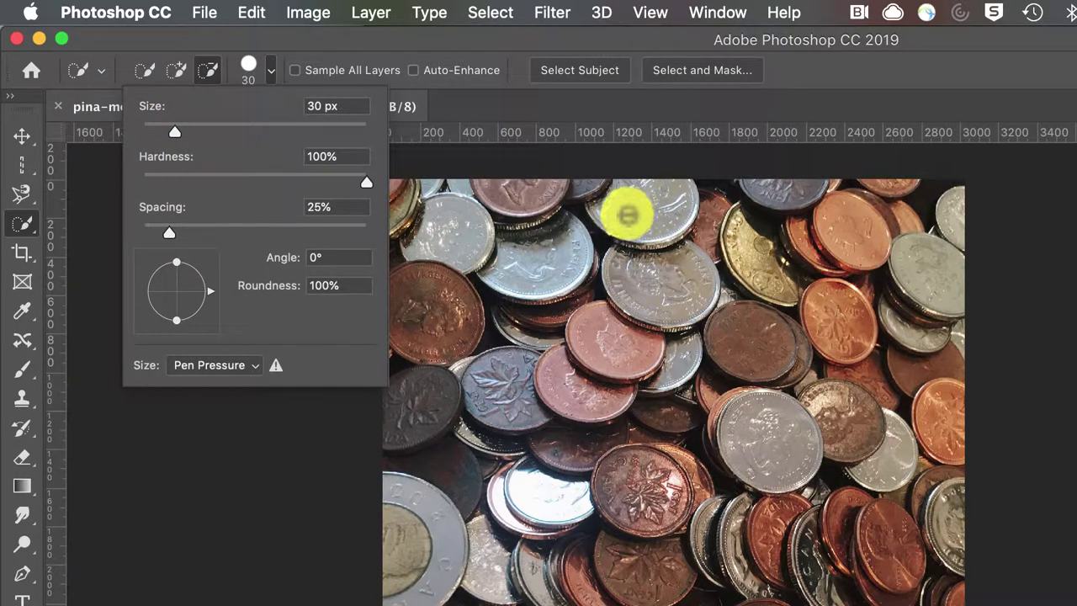
{"action": "left_click", "coordinate": [644, 223]}
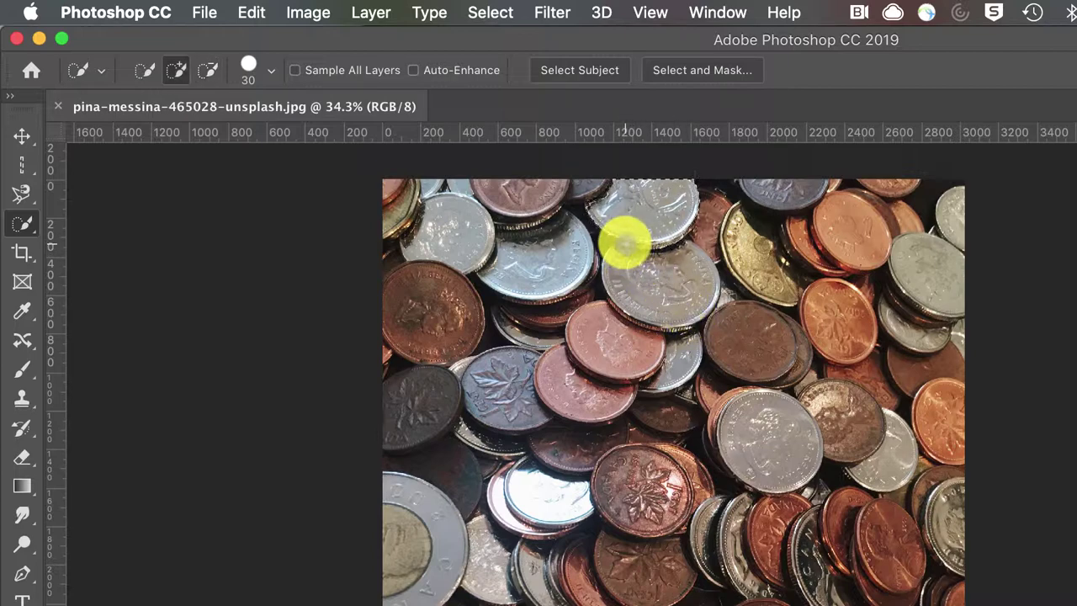
{"action": "mouse_move", "coordinate": [626, 269]}
{"action": "left_mouse_down"}
{"action": "mouse_move", "coordinate": [699, 319]}
{"action": "mouse_move", "coordinate": [710, 295]}
{"action": "mouse_move", "coordinate": [693, 251]}
{"action": "mouse_move", "coordinate": [659, 241]}
{"action": "mouse_move", "coordinate": [652, 256]}
{"action": "mouse_move", "coordinate": [666, 318]}
{"action": "left_mouse_up"}
{"action": "left_click", "coordinate": [623, 230], "text": "alt"}
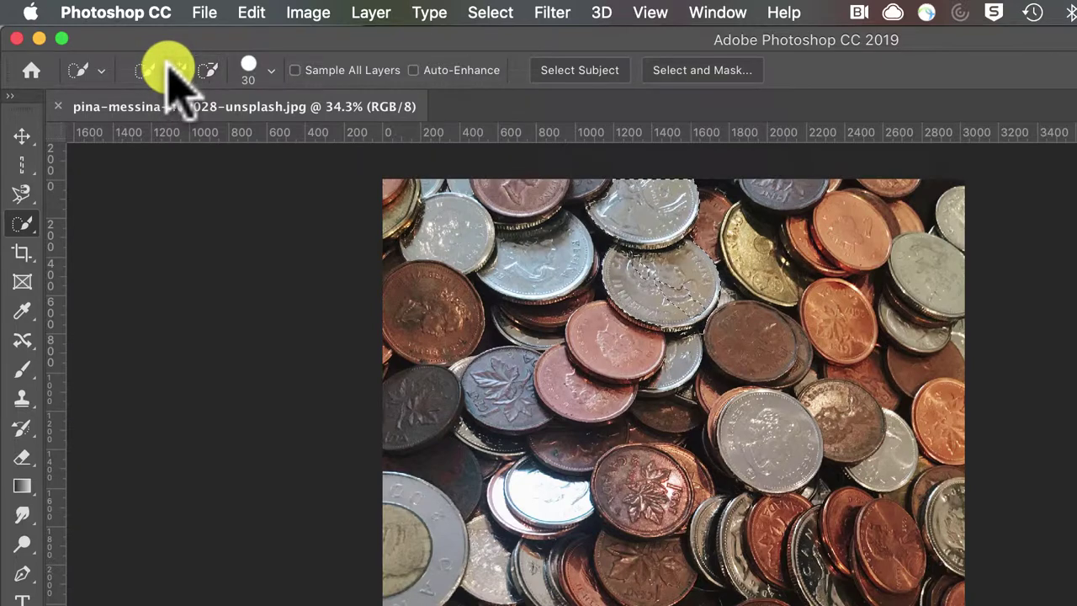
Add the top coin back in Add to selection mode, then deselect everything
{"action": "left_click", "coordinate": [176, 70]}
{"action": "mouse_move", "coordinate": [681, 293]}
{"action": "left_mouse_down"}
{"action": "mouse_move", "coordinate": [641, 275]}
{"action": "mouse_move", "coordinate": [639, 218]}
{"action": "left_mouse_up"}
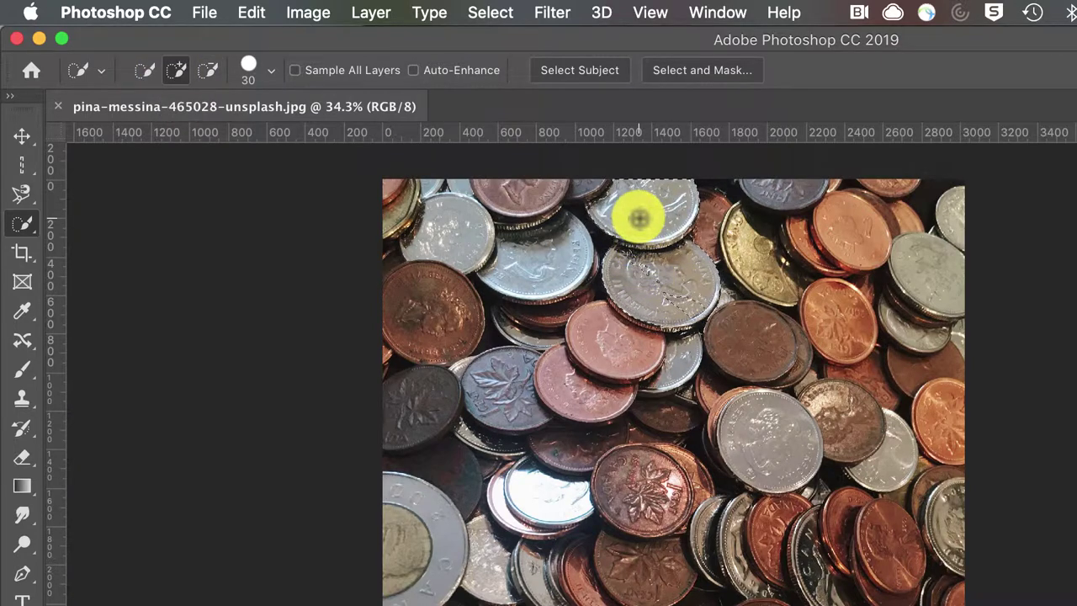
{"action": "key", "text": "super+d"}
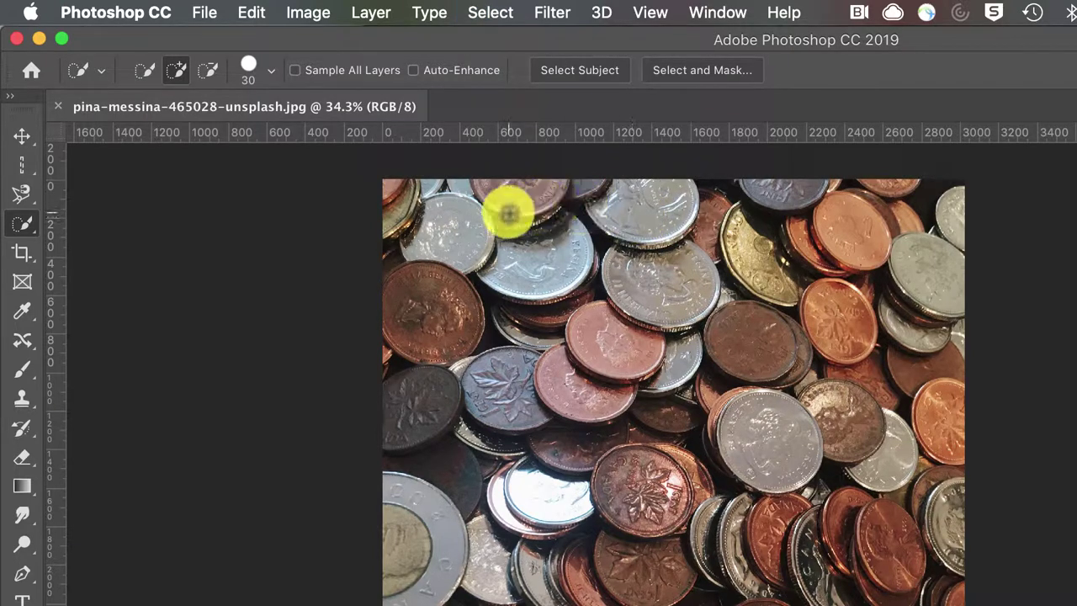
{"action": "left_click", "coordinate": [141, 68]}
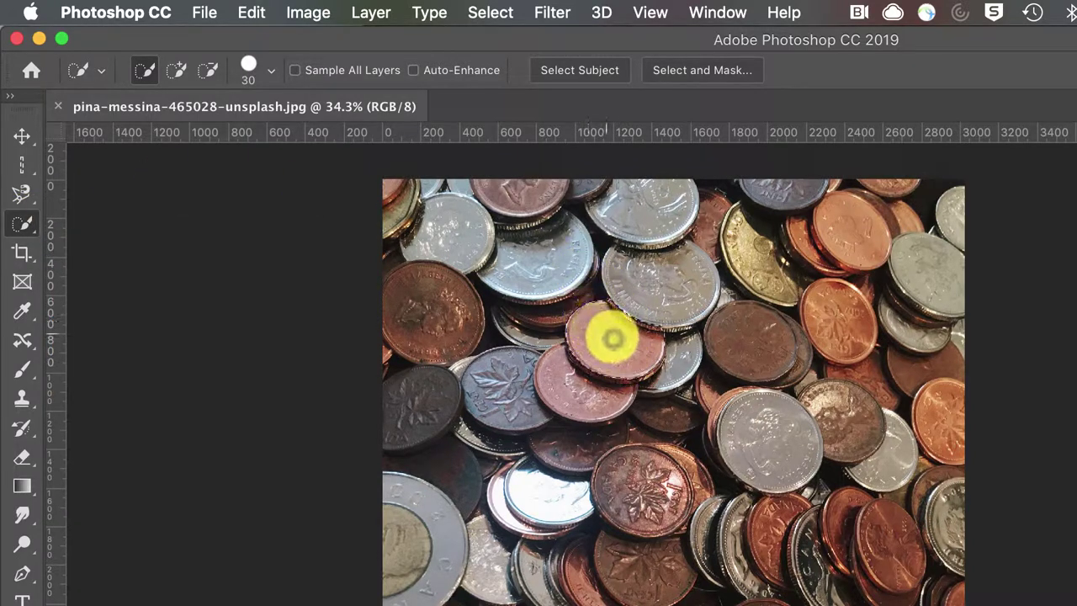
{"action": "key", "text": "shift"}
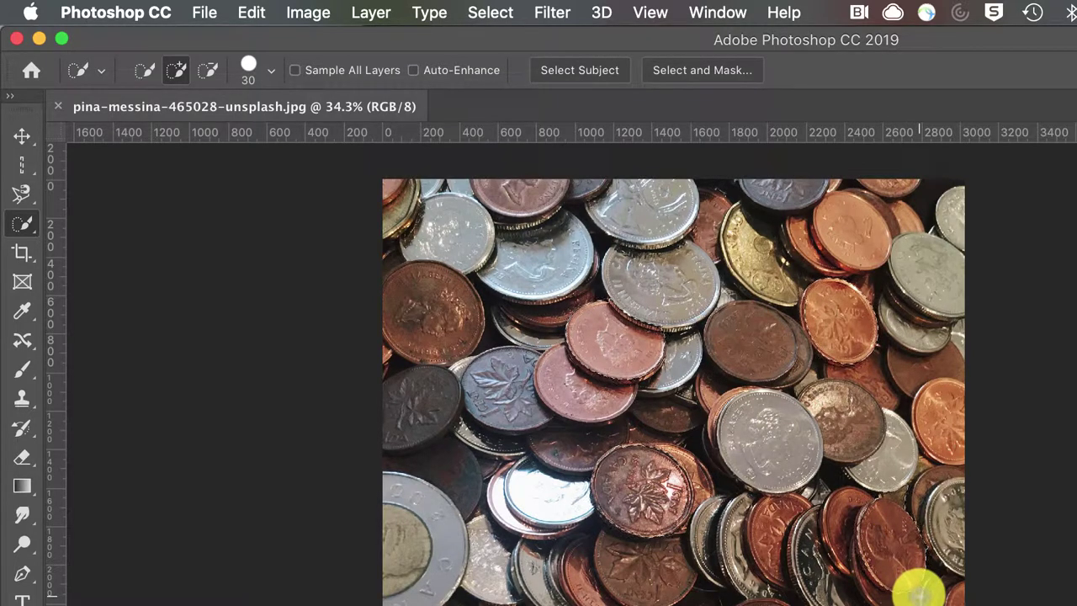
Use the Magic Wand at tolerance 32 with Contiguous off to select all copper coins
{"action": "right_click", "coordinate": [22, 223]}
{"action": "left_click", "coordinate": [84, 243]}
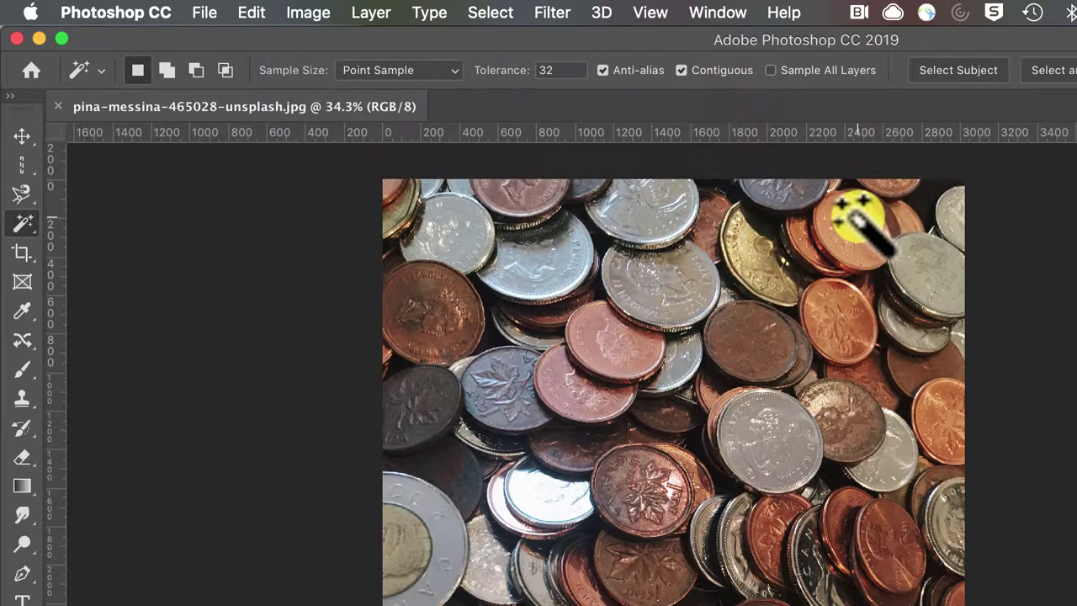
{"action": "left_click", "coordinate": [768, 532]}
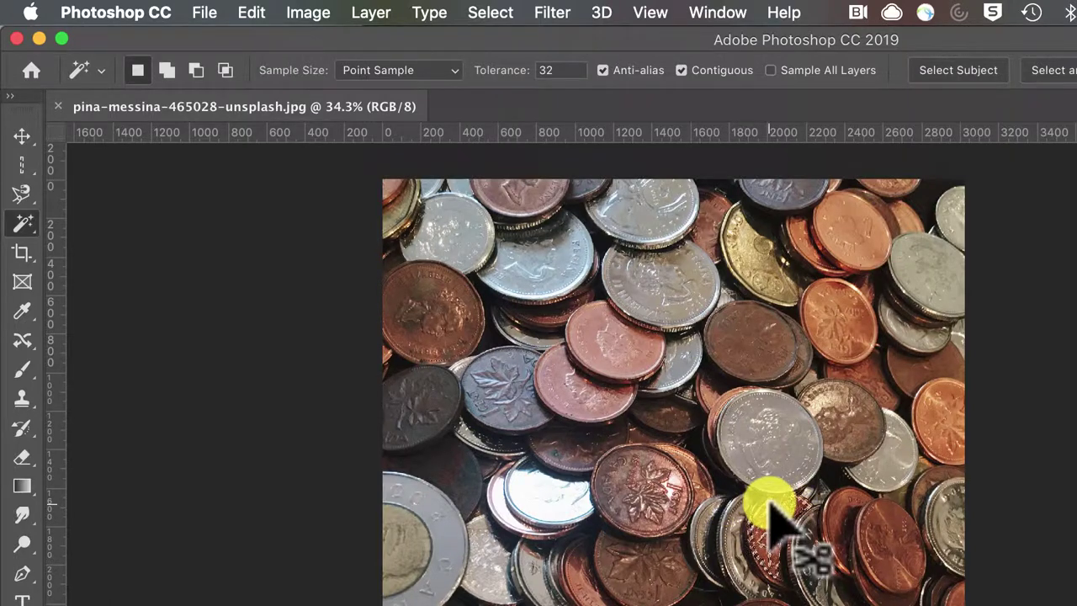
{"action": "left_click", "coordinate": [683, 71]}
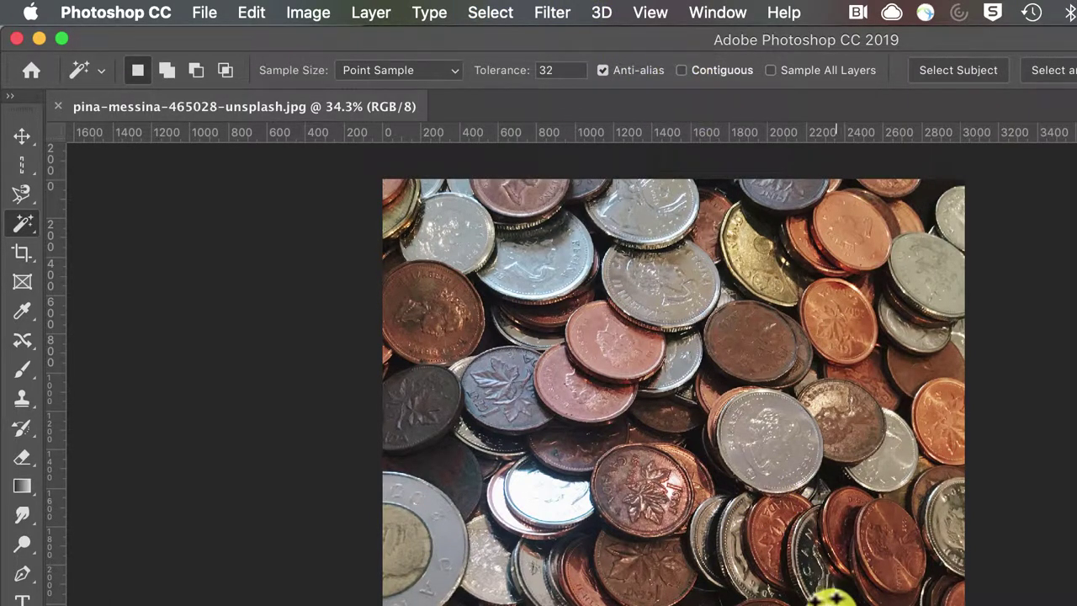
{"action": "left_click", "coordinate": [769, 562]}
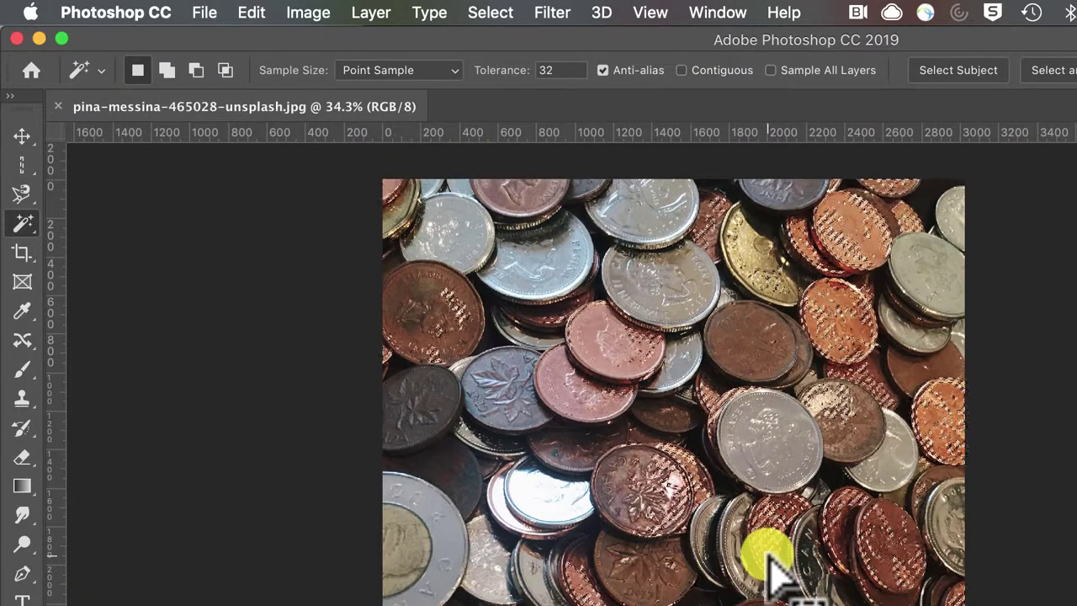
At tolerance 20, select the silver coins with Contiguous off, then with Contiguous on
{"action": "key", "text": "super+d"}
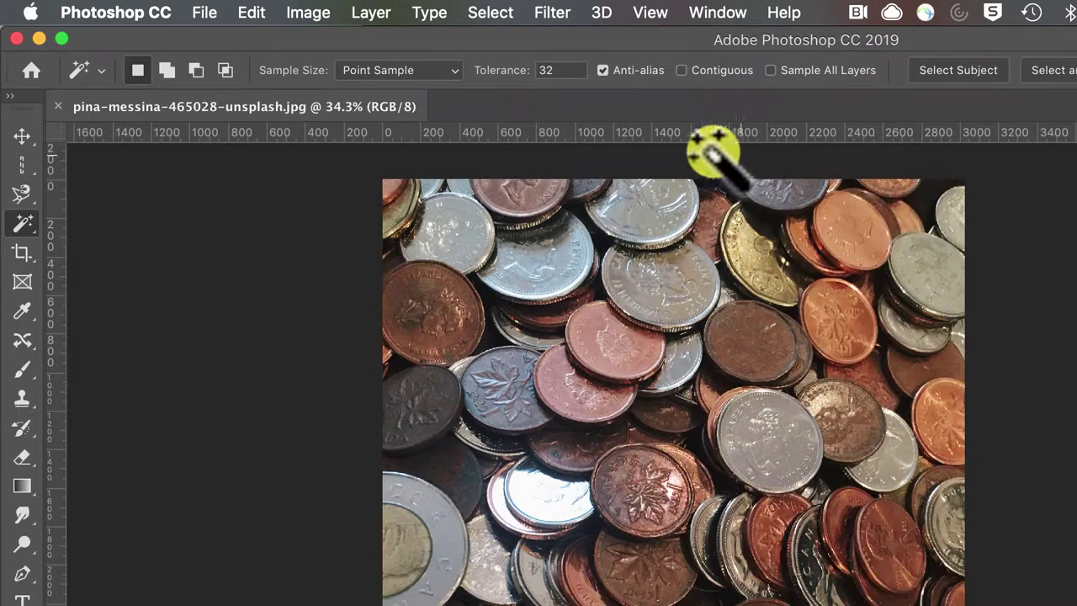
{"action": "left_click", "coordinate": [560, 70]}
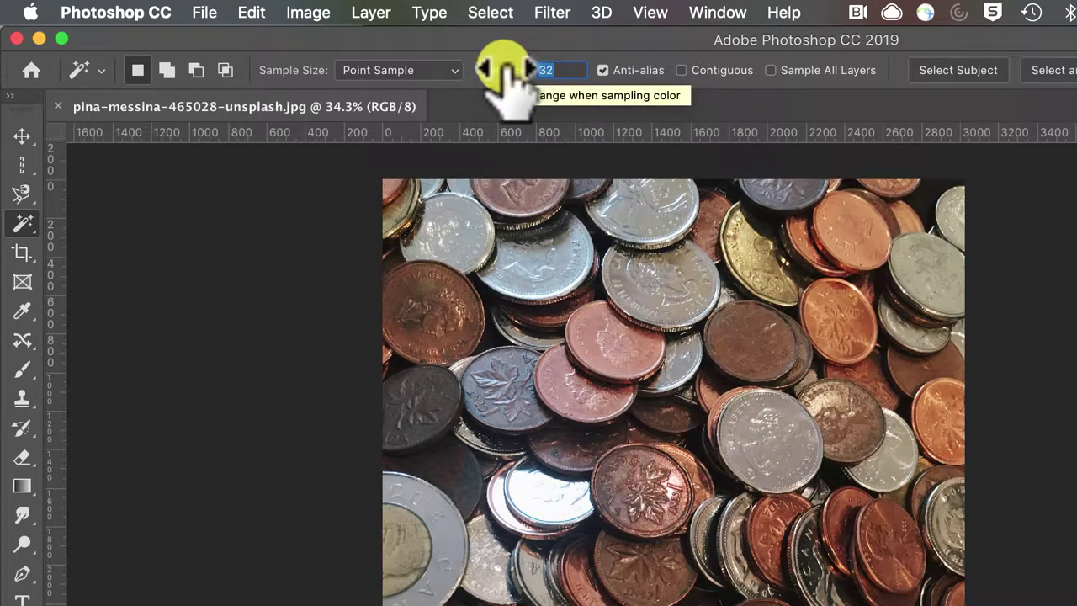
{"action": "type", "text": "20"}
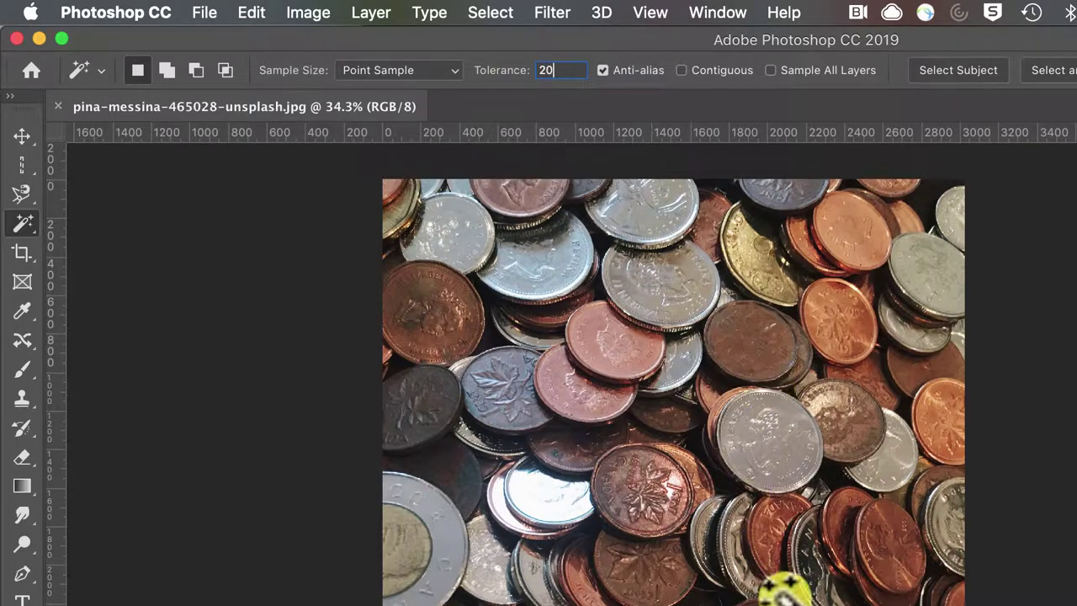
{"action": "left_click", "coordinate": [748, 412]}
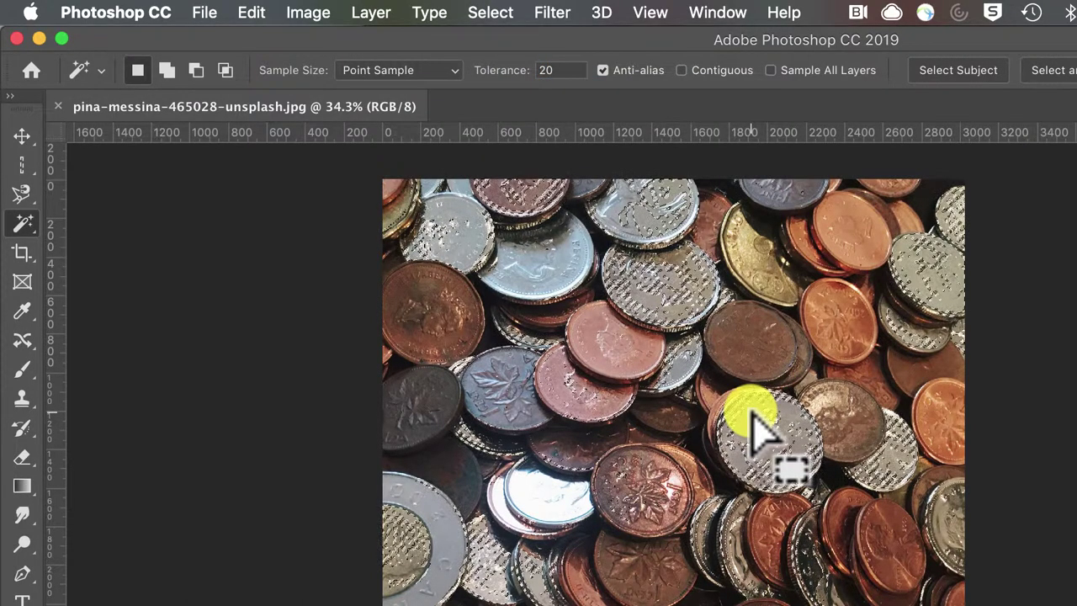
{"action": "key", "text": "super+d"}
{"action": "left_click", "coordinate": [682, 69]}
{"action": "left_click", "coordinate": [781, 409]}
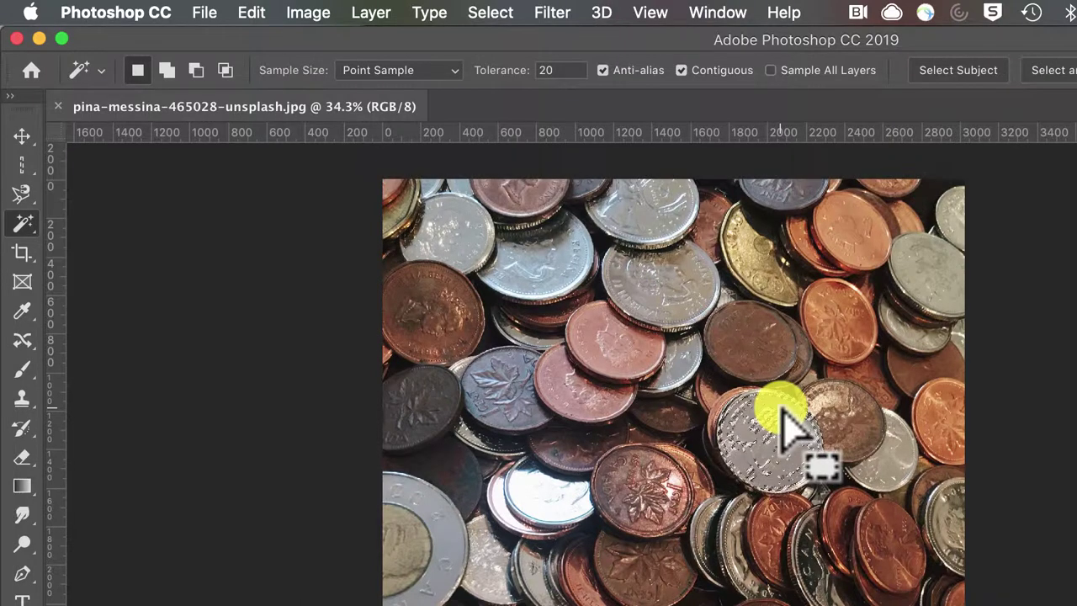
{"action": "key", "text": "super+d"}
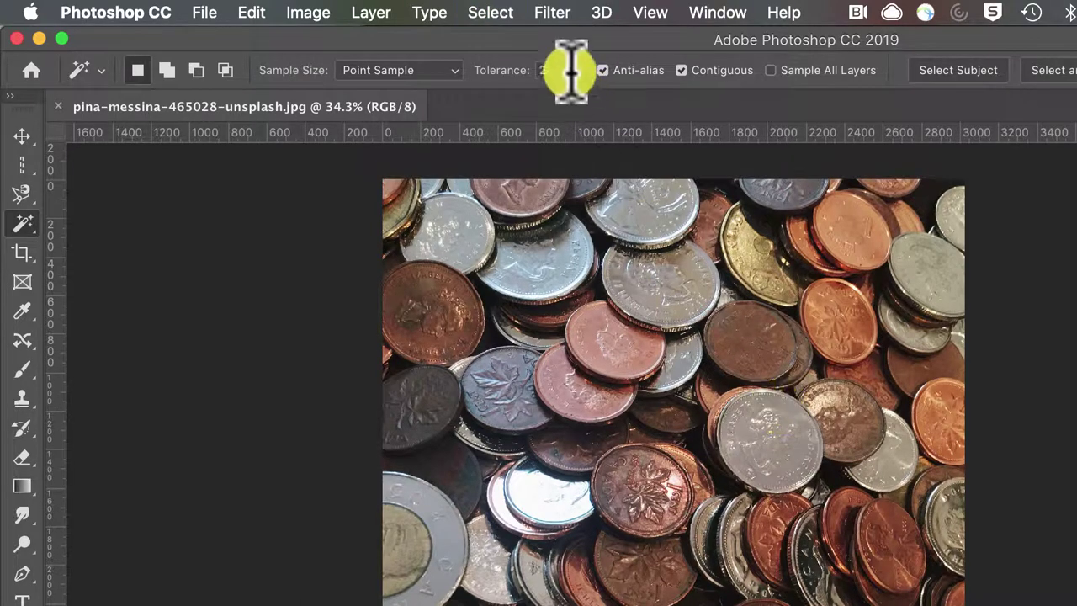
At tolerance 80, select the silver coins with Contiguous on, then off
{"action": "left_click", "coordinate": [478, 63]}
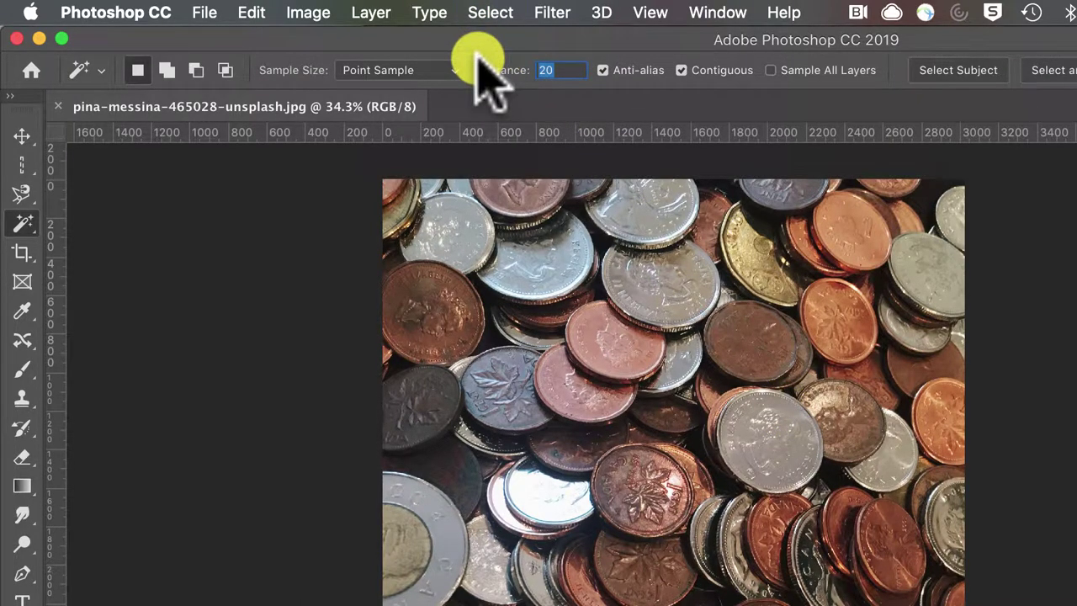
{"action": "type", "text": "80"}
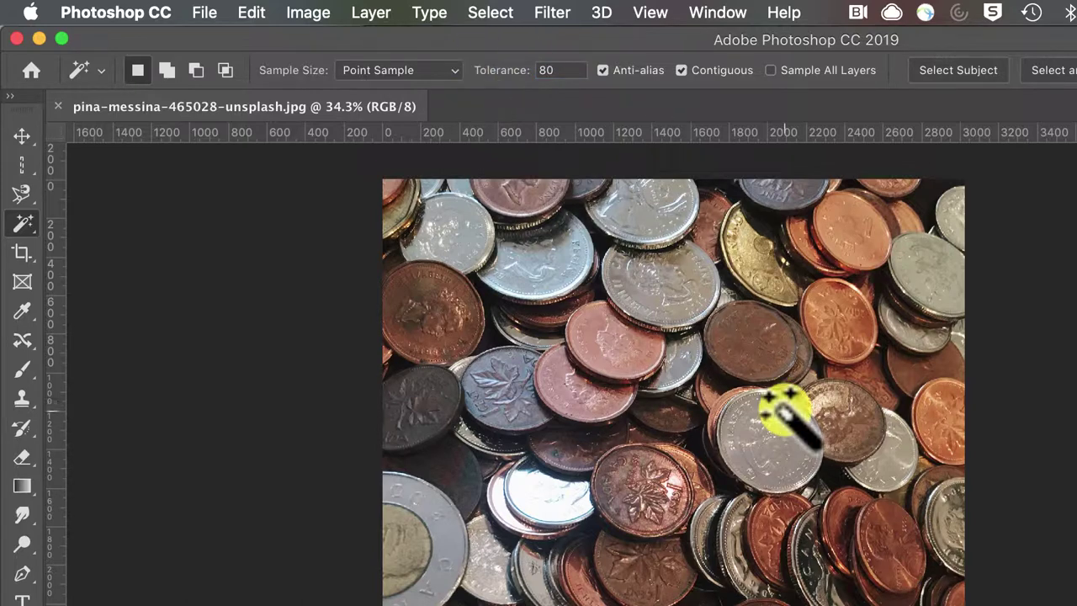
{"action": "left_click", "coordinate": [796, 452]}
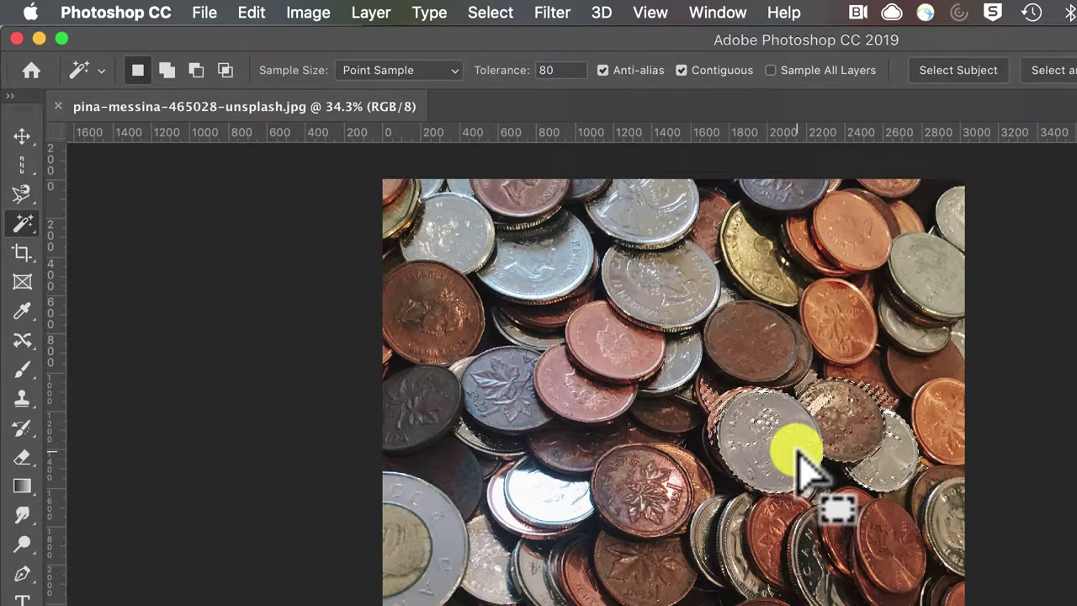
{"action": "key", "text": "super+d"}
{"action": "left_click", "coordinate": [682, 70]}
{"action": "left_click", "coordinate": [783, 436]}
{"action": "key", "text": "super+d"}
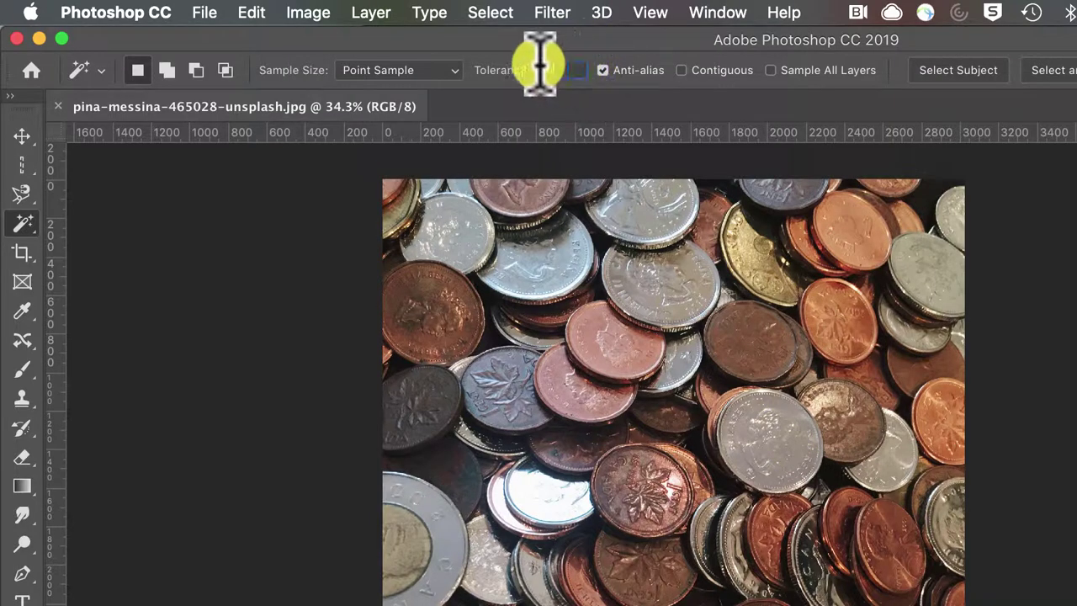
Reset the tolerance to 32 and switch to the Rectangular Marquee Tool
{"action": "left_click", "coordinate": [515, 69]}
{"action": "type", "text": "32"}
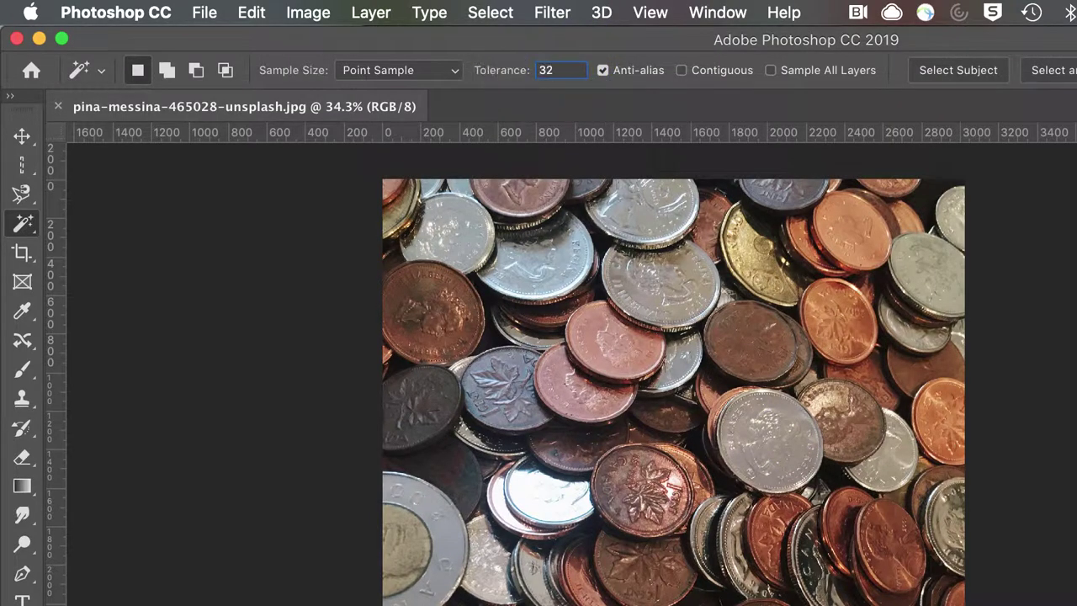
{"action": "left_click", "coordinate": [22, 165]}
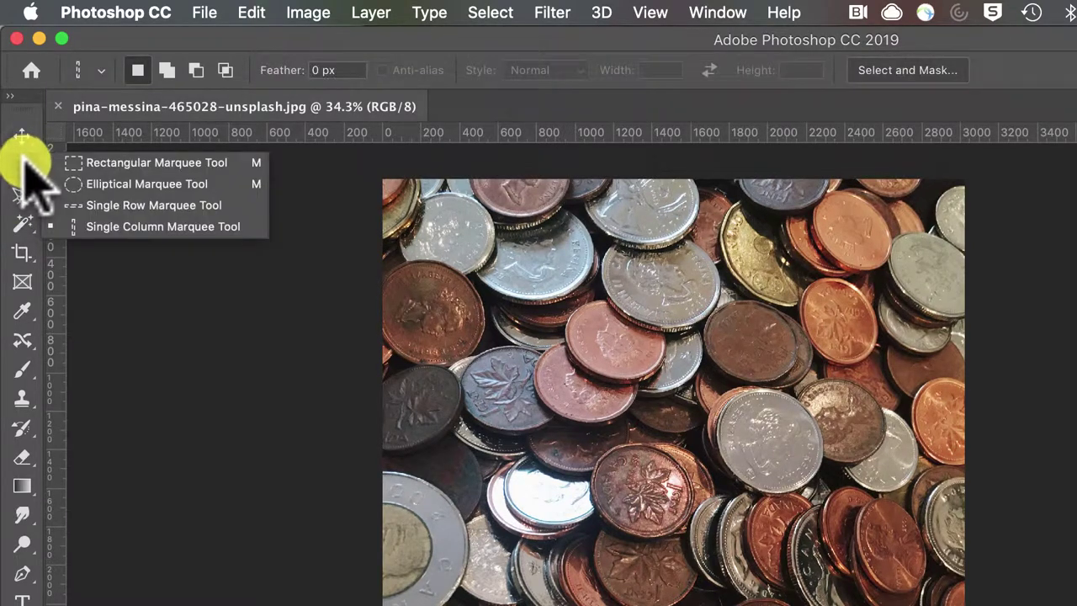
{"action": "left_click", "coordinate": [57, 161]}
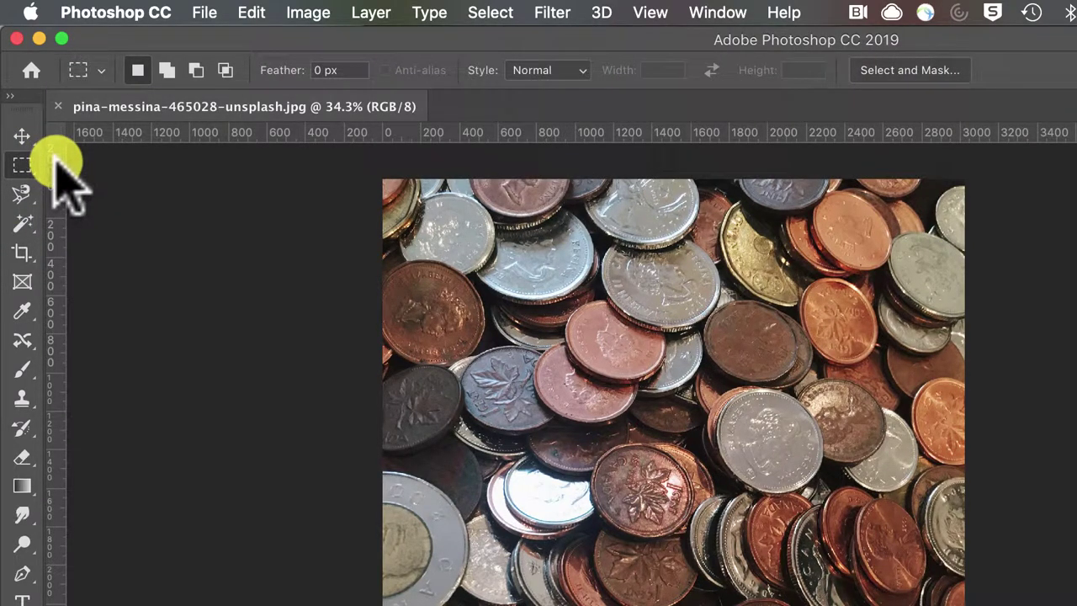